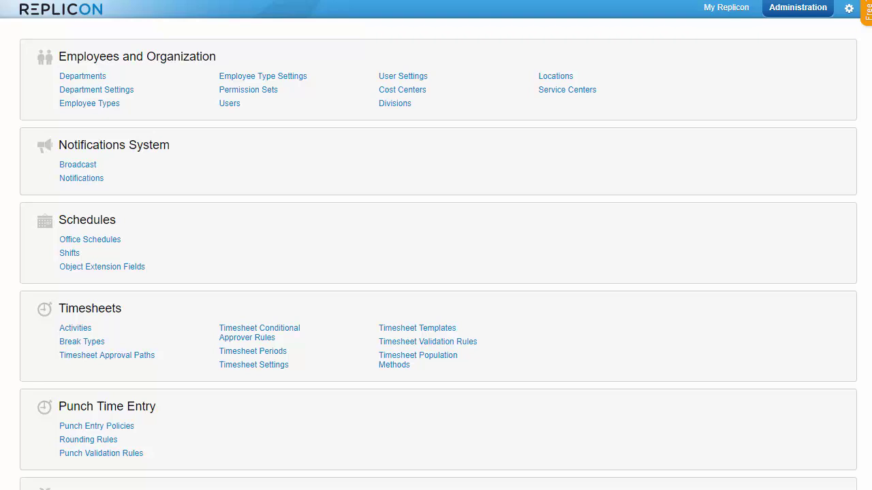
Start a new timesheet approval path in the administration area and name it "Timesheet default"
scroll(436, 245, "down", 3)
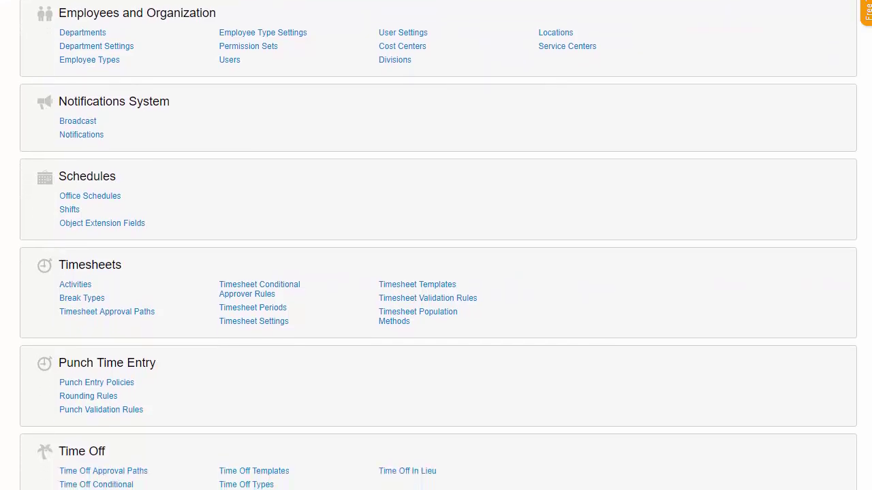
scroll(436, 245, "down", 2)
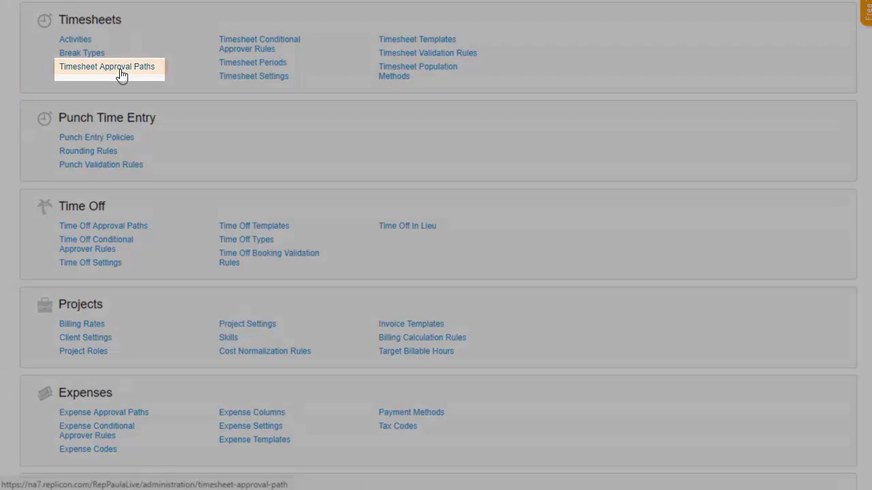
left_click(121, 72)
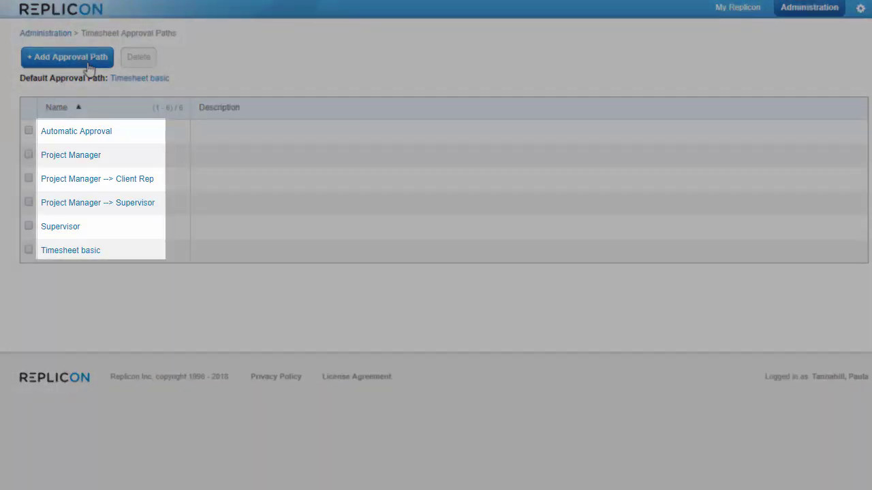
left_click(87, 61)
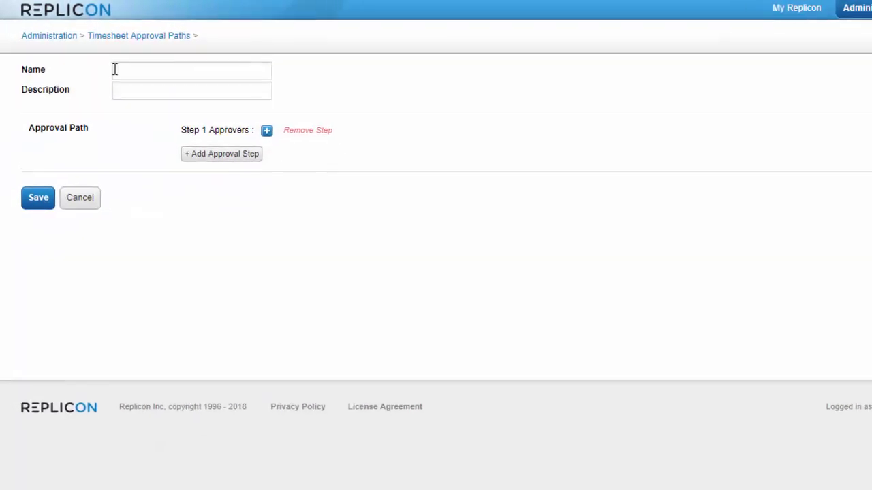
left_click(114, 69)
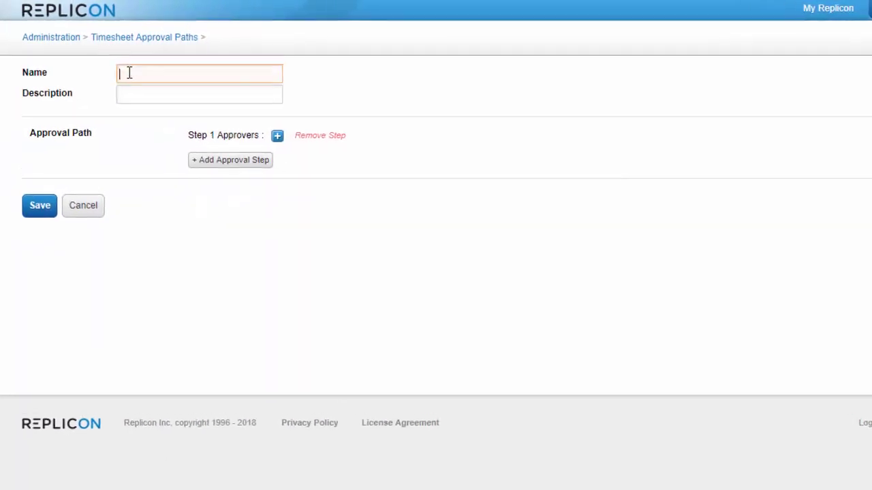
type("Timesheet de")
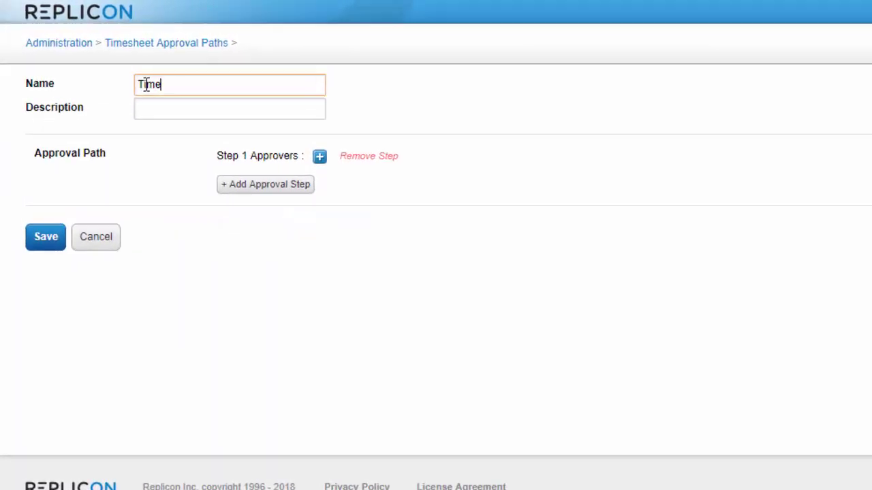
type("fault")
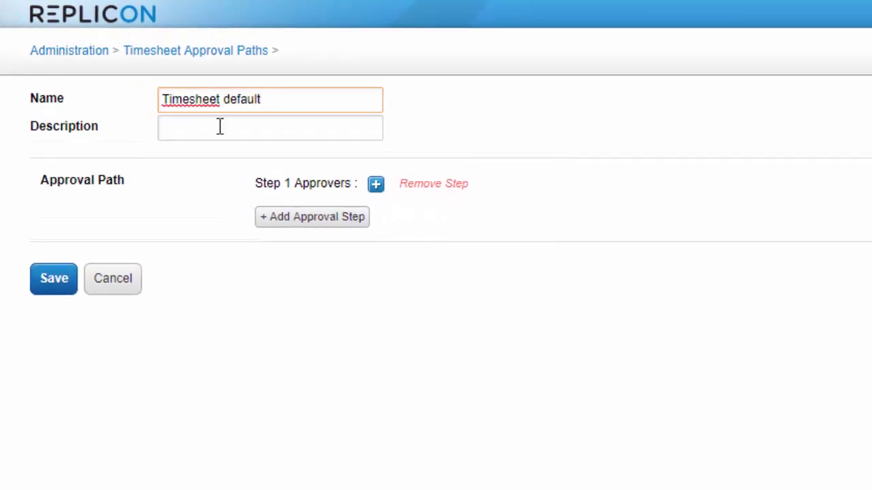
Assign the Supervisor role as the approver for step 1 of the approval path
left_click(376, 184)
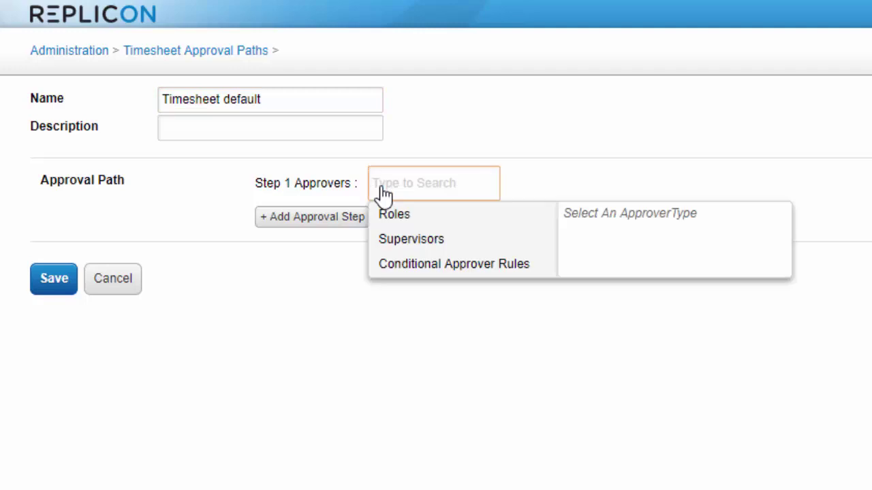
left_click(431, 219)
left_click(658, 218)
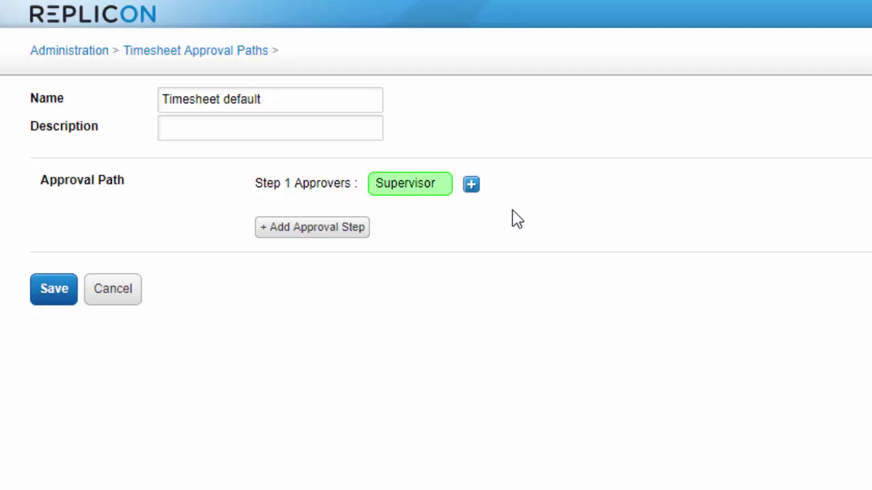
Add the Project Manager role alongside Supervisor in the step 1 approvers and remove it again
left_click(472, 185)
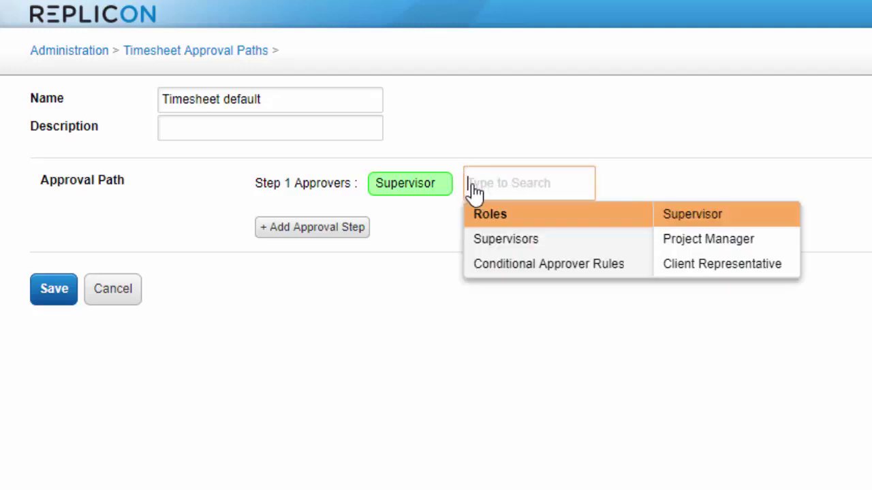
left_click(768, 249)
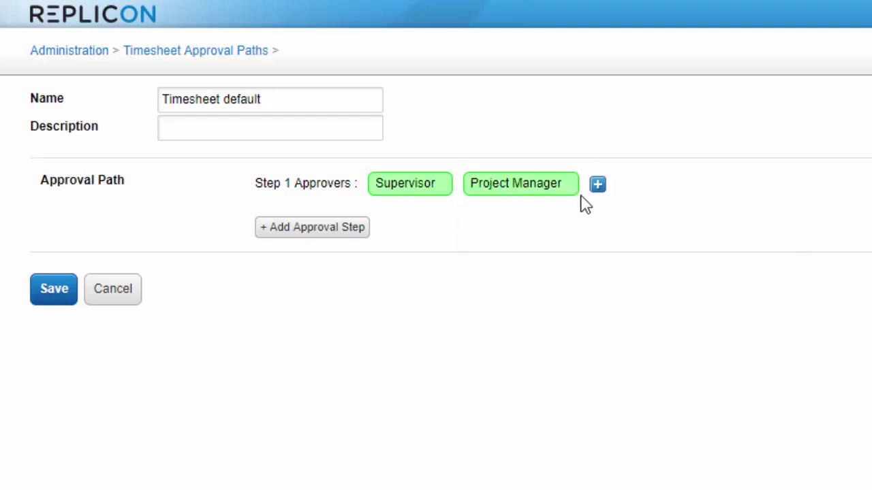
left_click(566, 186)
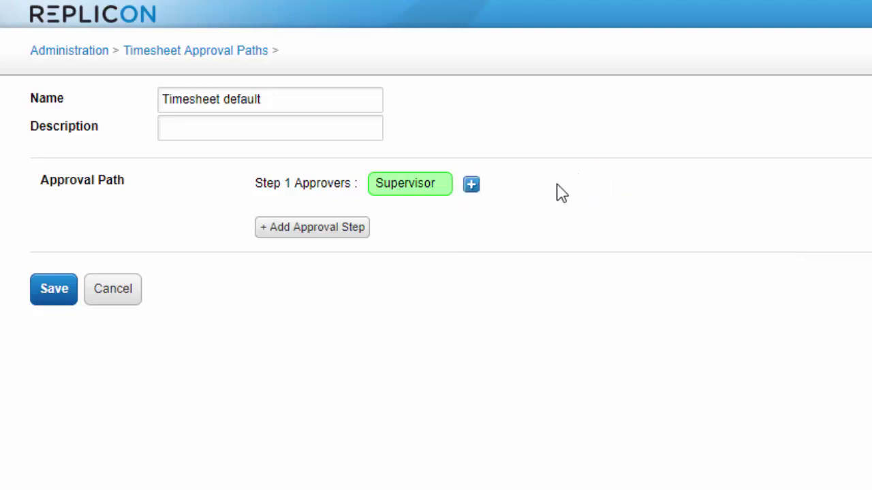
Add a second approval step to the path and assign the Project Manager role as its approver
left_click(346, 235)
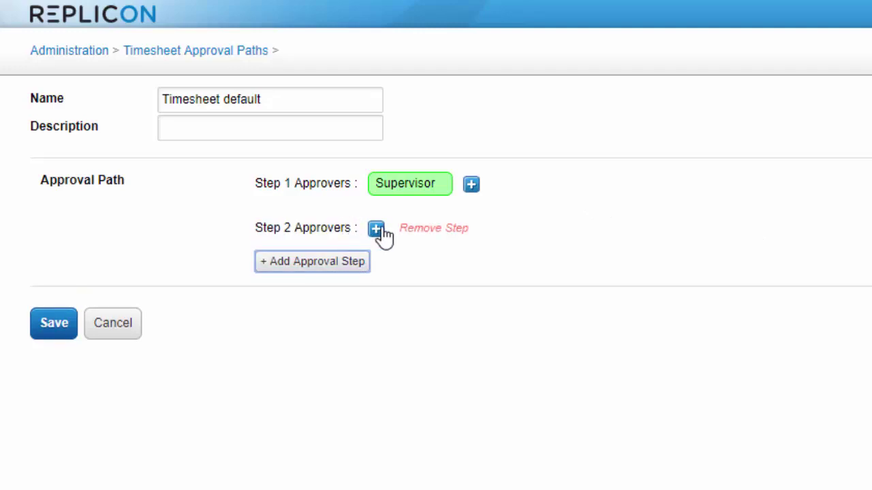
left_click(376, 230)
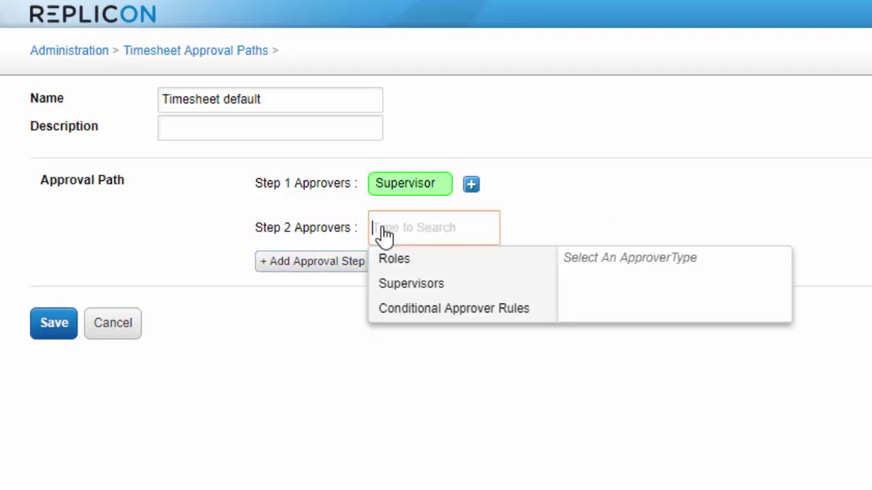
left_click(519, 266)
left_click(617, 290)
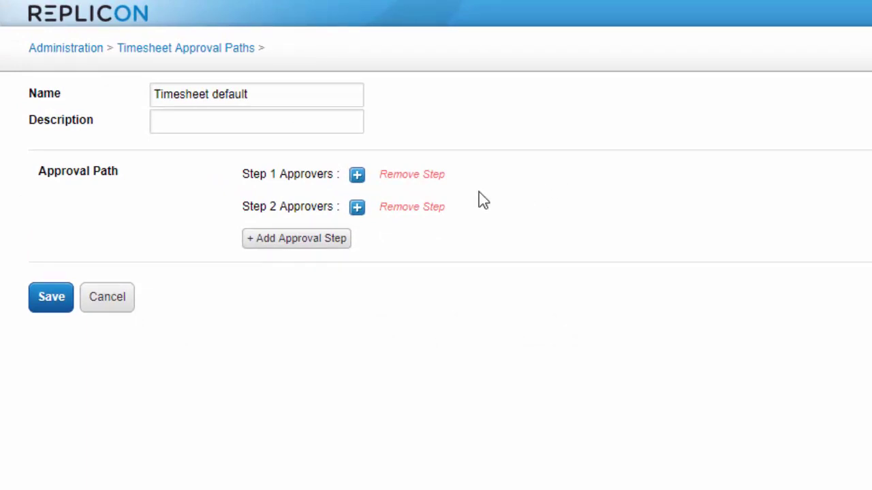
Assign the Supervisor role to the empty step 1 approvers and bring up the choices for an additional approver
left_click(358, 177)
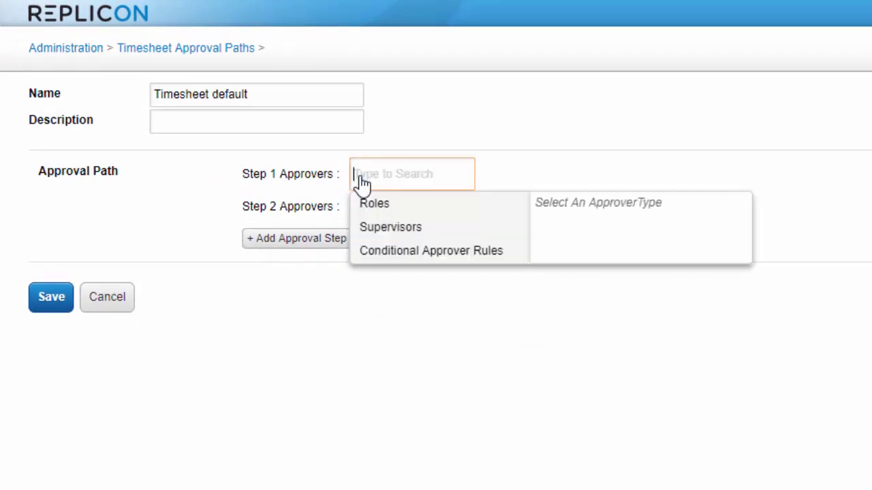
left_click(419, 212)
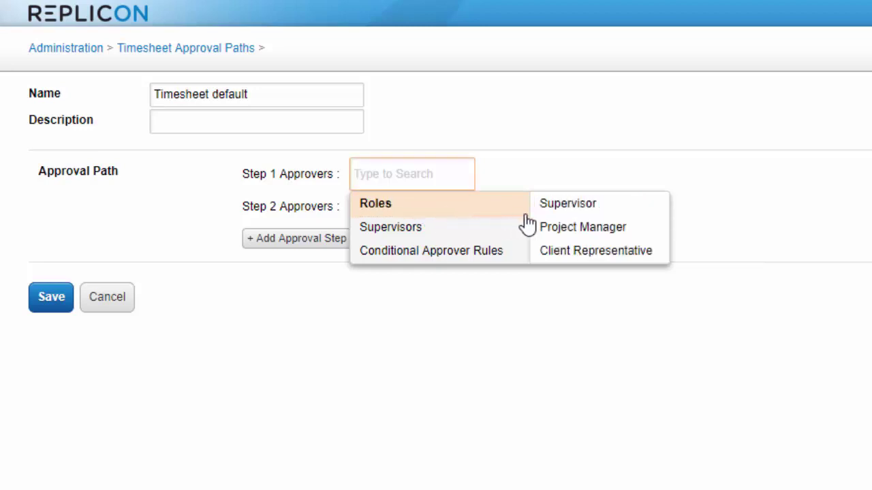
left_click(640, 209)
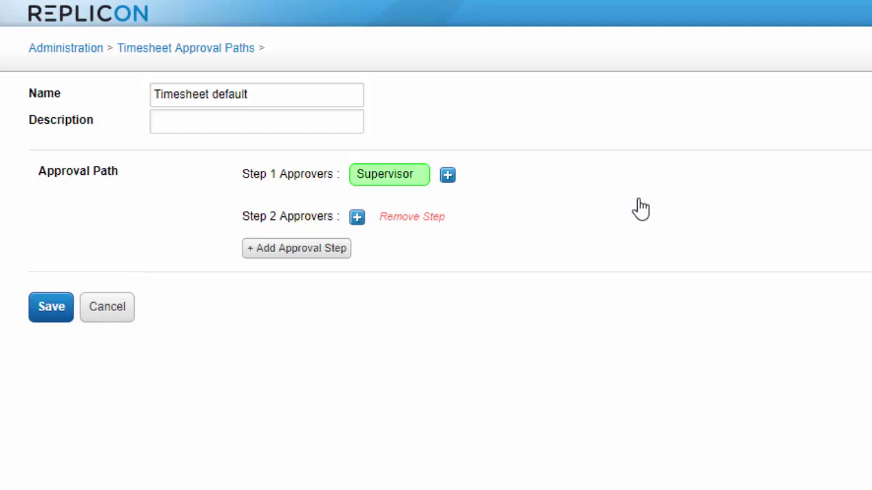
left_click(448, 177)
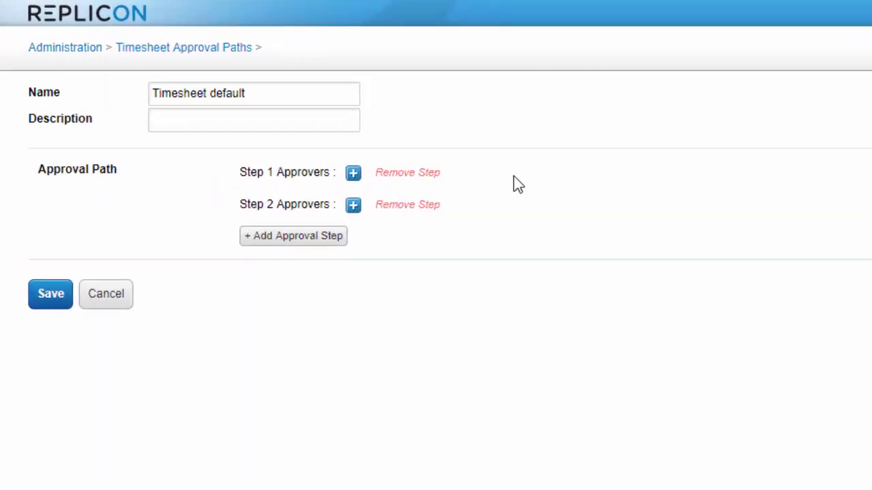
Assign the last-listed individual supervisor, rather than a role, as the step 1 approver
left_click(353, 173)
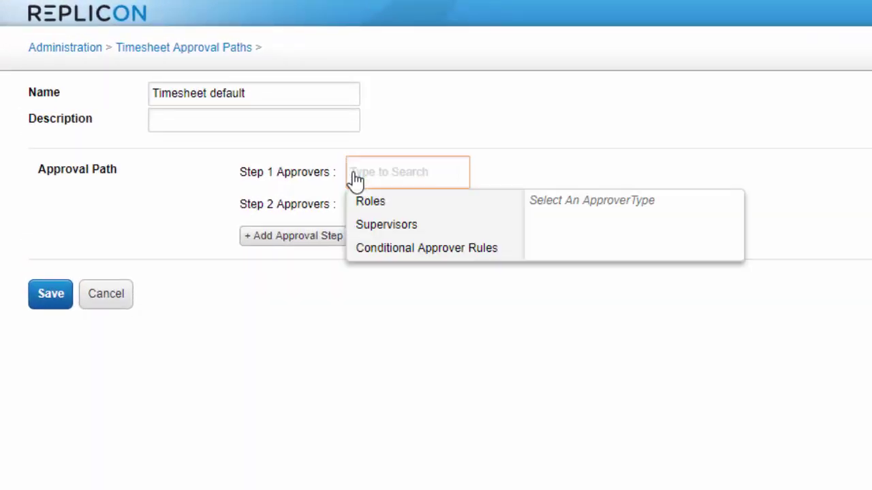
left_click(436, 232)
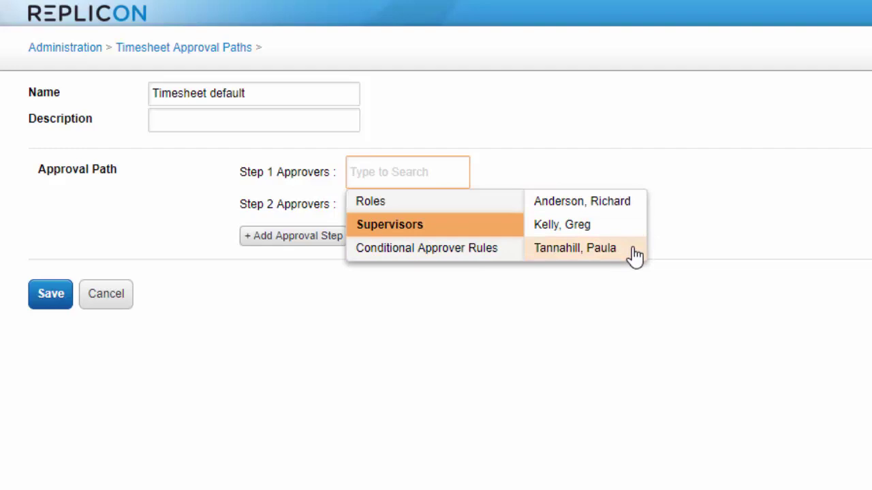
left_click(634, 254)
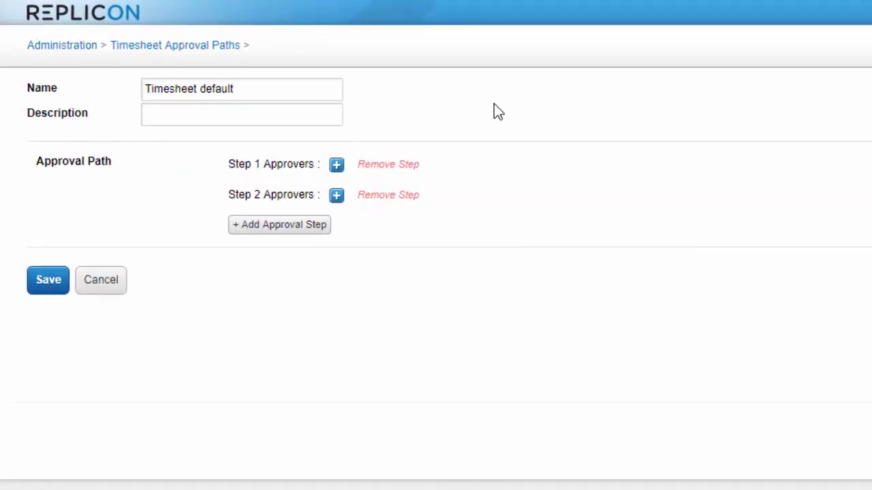
Assign the conditional approver rule "Supervisor approves overtime hours" to step 1 of the approval path
left_click(337, 166)
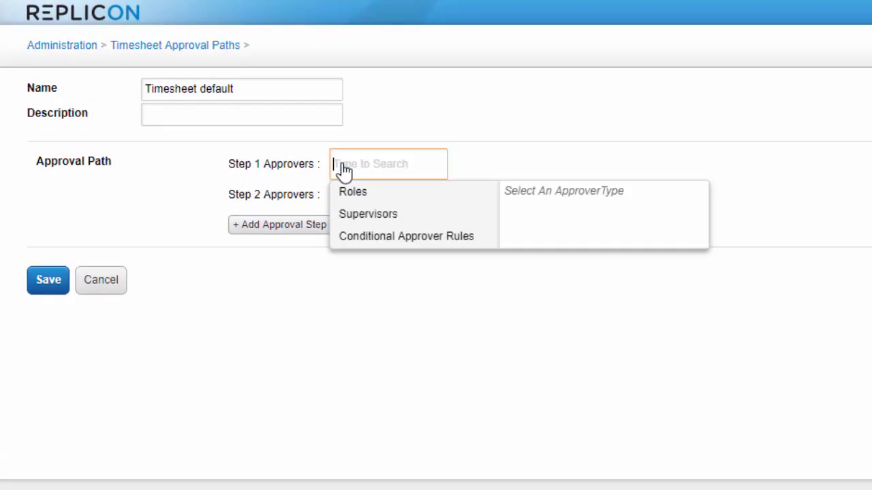
left_click(483, 238)
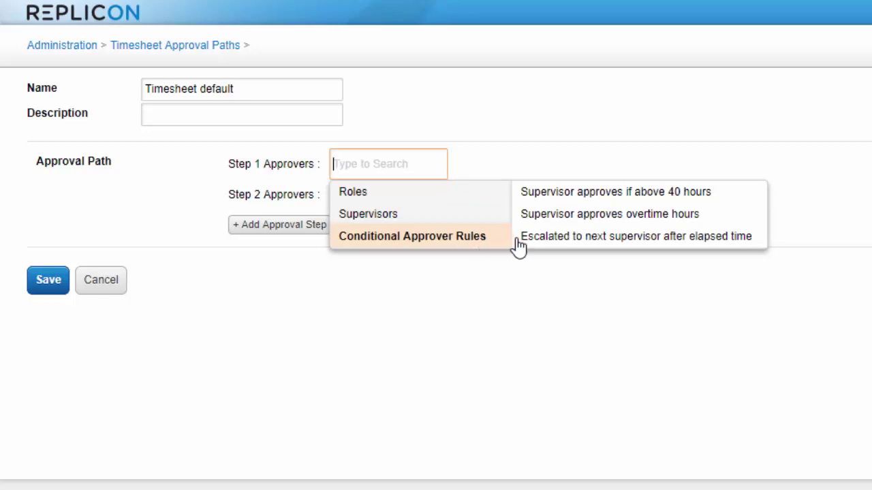
left_click(737, 226)
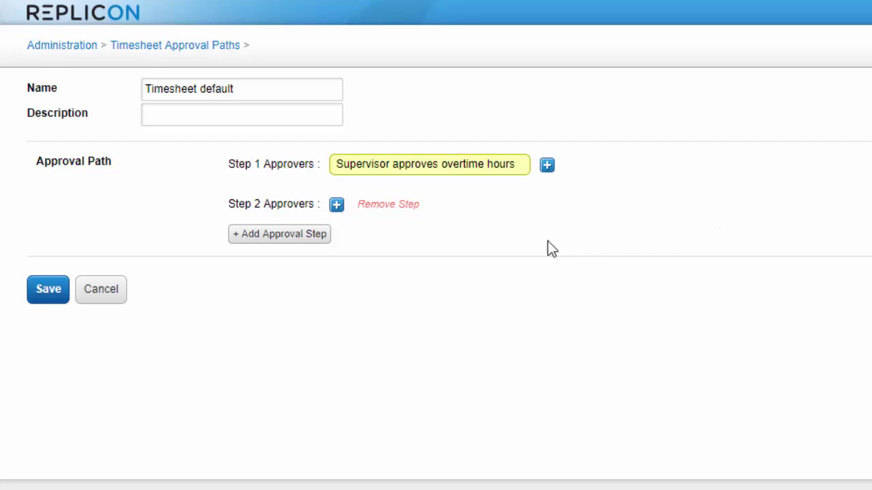
Assign the conditional rule "Escalated to next supervisor after elapsed time" to step 2 and open that rule from the timesheet conditional approver rules
left_click(337, 206)
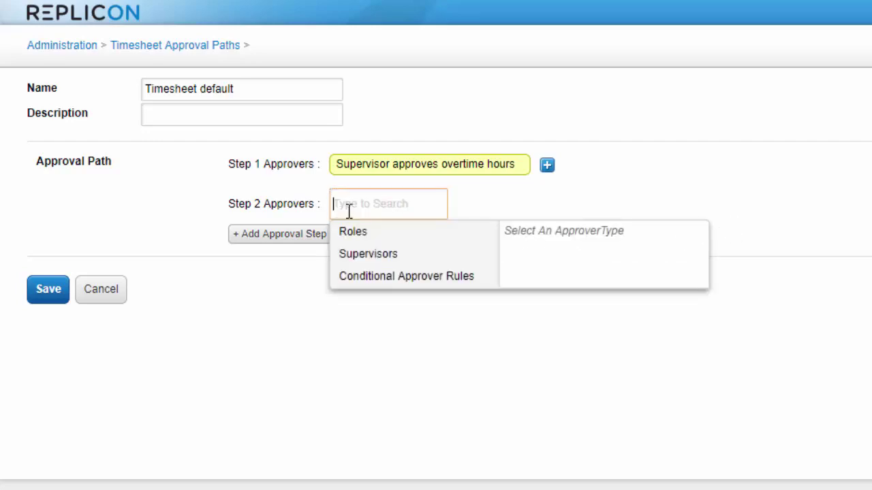
left_click(465, 292)
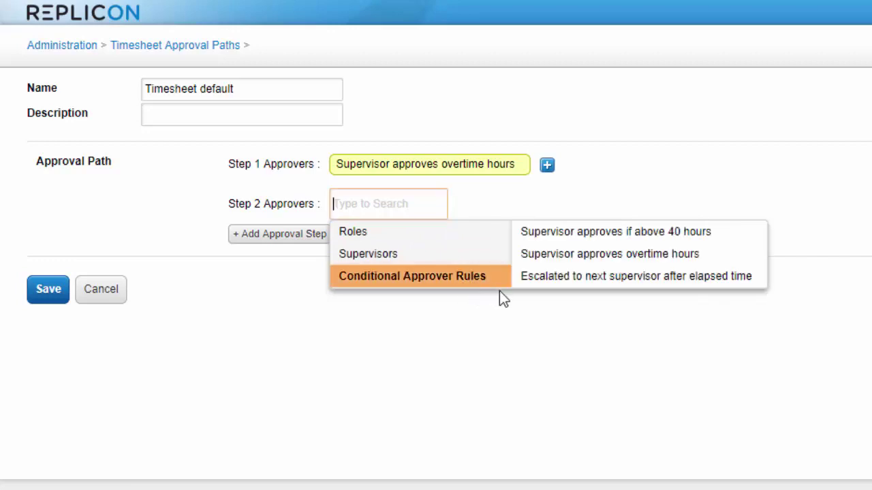
left_click(567, 285)
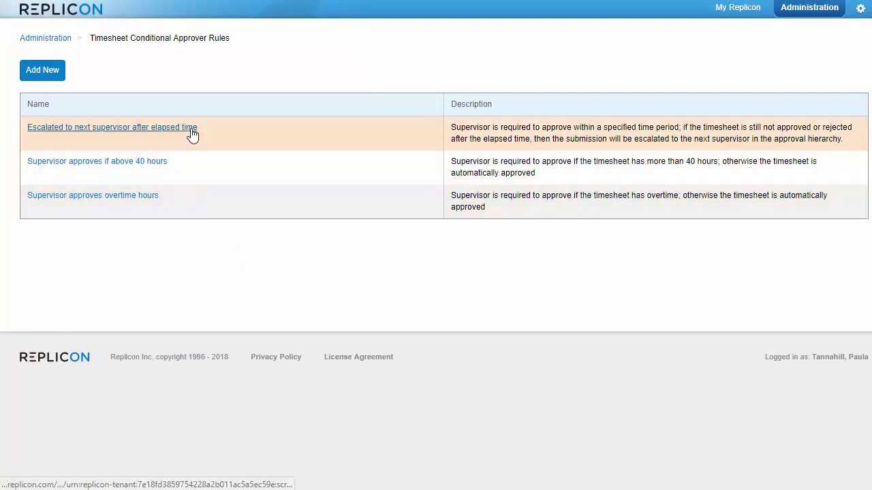
left_click(192, 136)
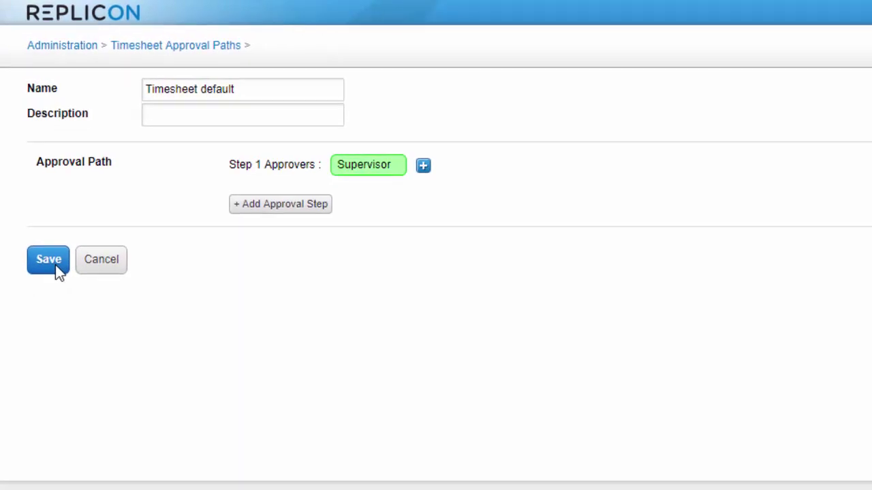
Save the new approval path and set Timesheet default as the default approval path for timesheets
left_click(57, 267)
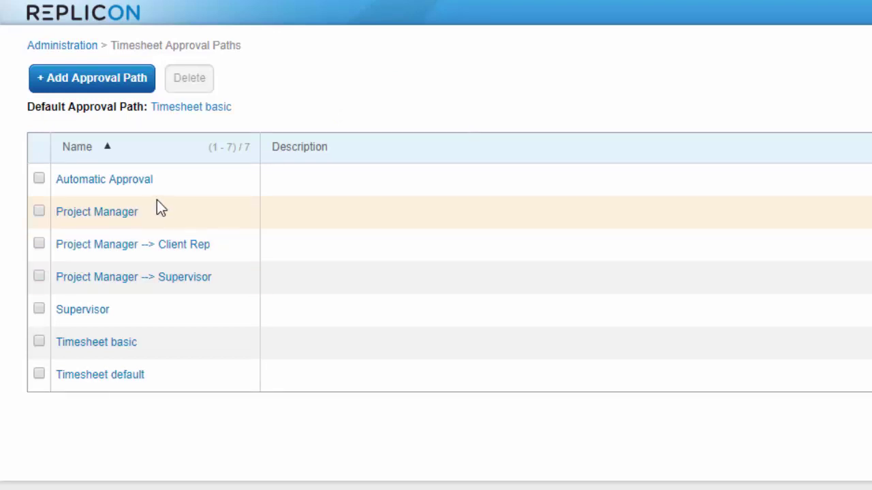
left_click(218, 109)
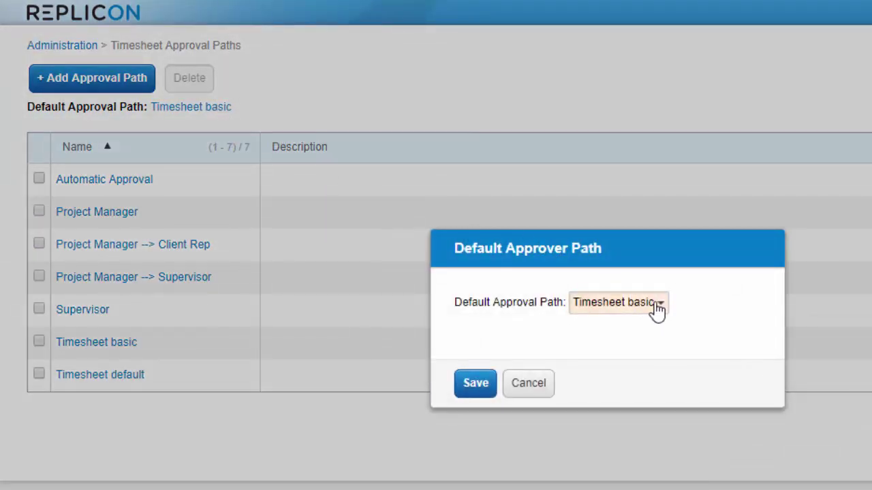
left_click(657, 303)
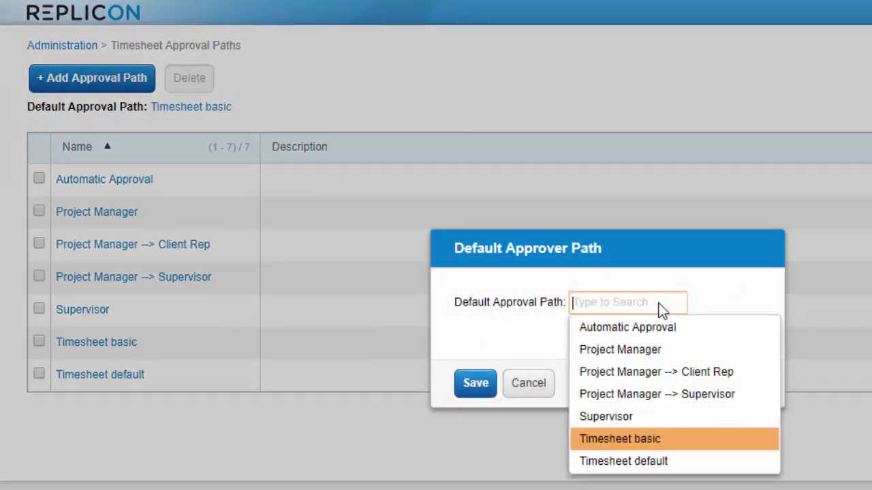
left_click(655, 468)
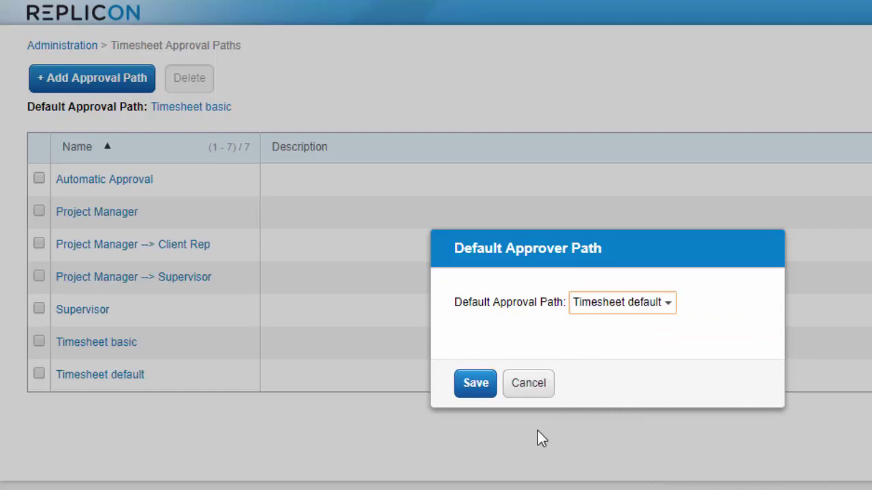
left_click(478, 385)
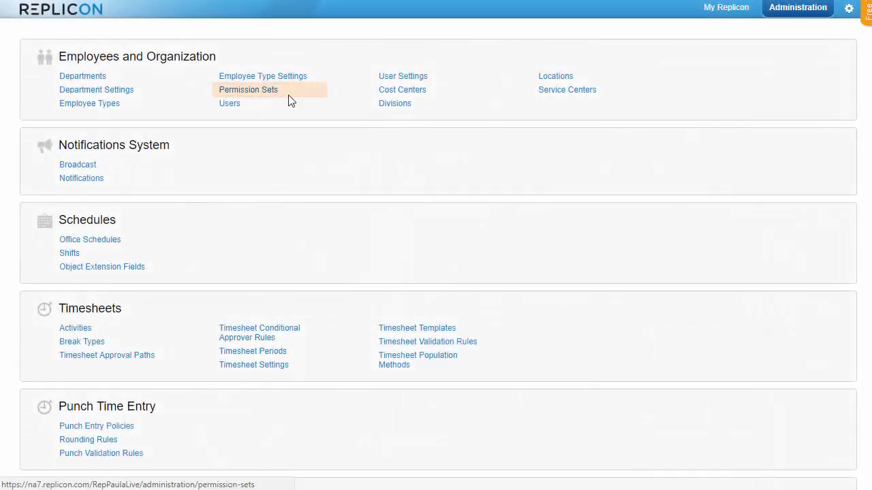
Start a new permission set and choose Supervisor as its type
left_click(288, 100)
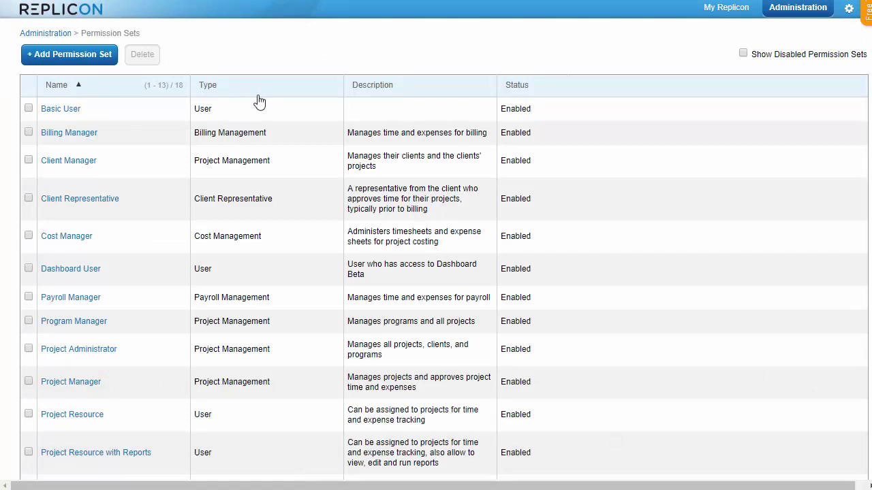
left_click(101, 61)
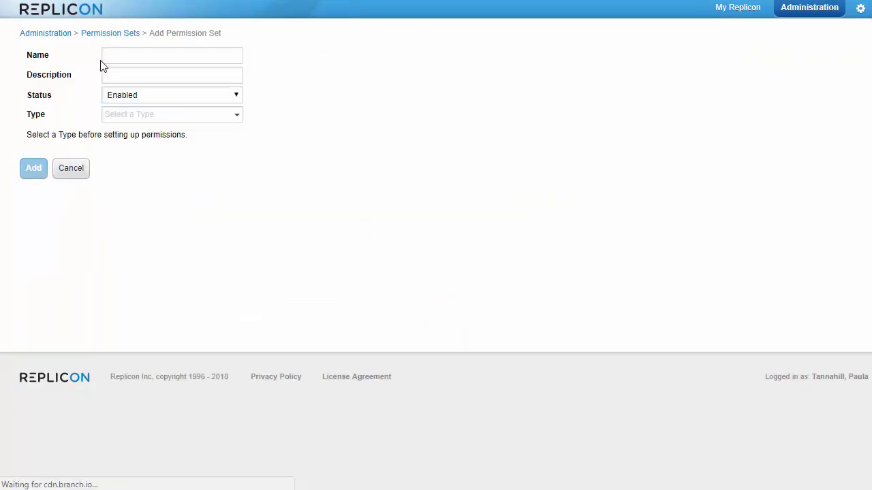
left_click(230, 117)
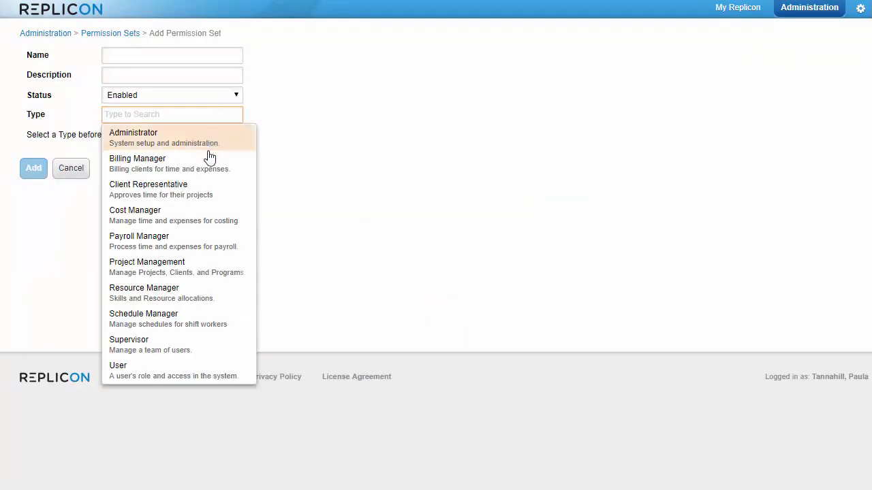
left_click(209, 343)
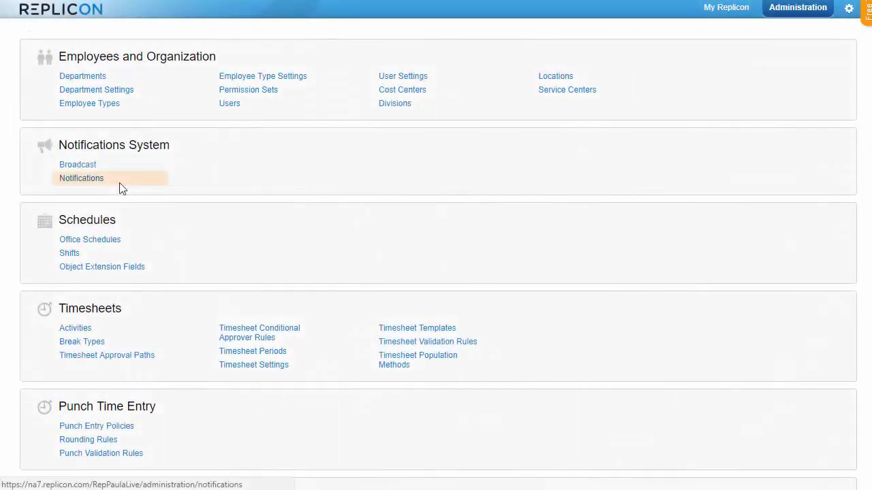
Select the notifications for employee timesheet rejected, employee timesheet approved, and approver timesheets waiting for approval
left_click(121, 188)
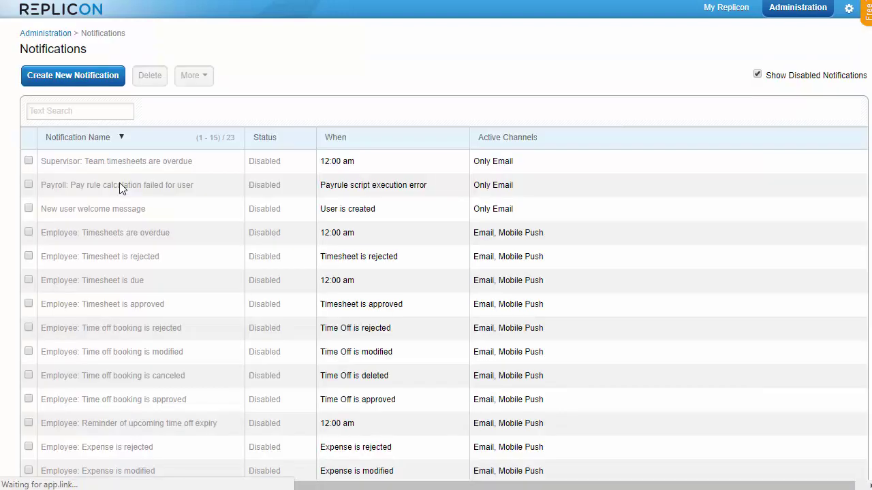
left_click(29, 256)
left_click(29, 304)
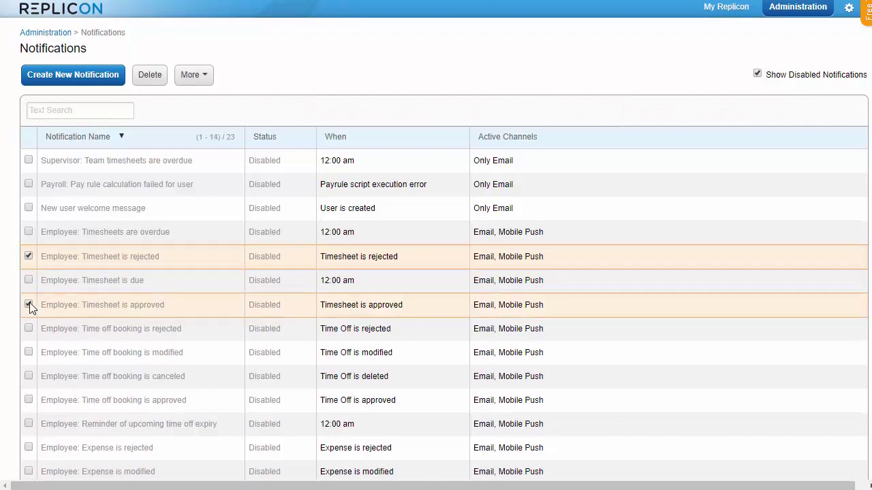
scroll(30, 306, "down", 2)
scroll(30, 306, "down", 3)
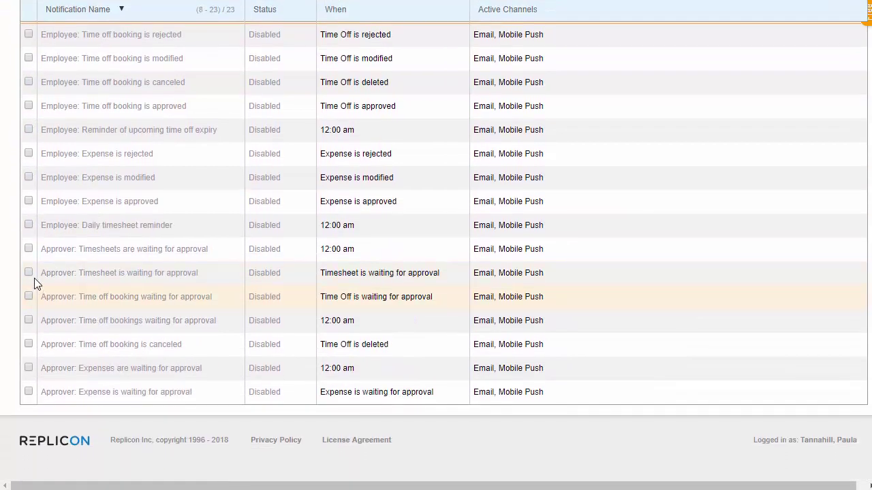
left_click(27, 249)
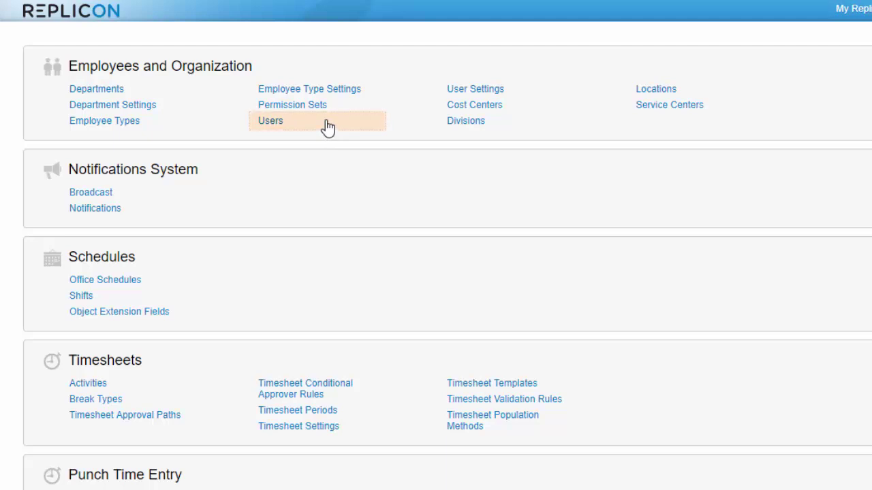
Open the profile of the listed user in the Company department and choose Timesheet default as their timesheet approval path
left_click(327, 127)
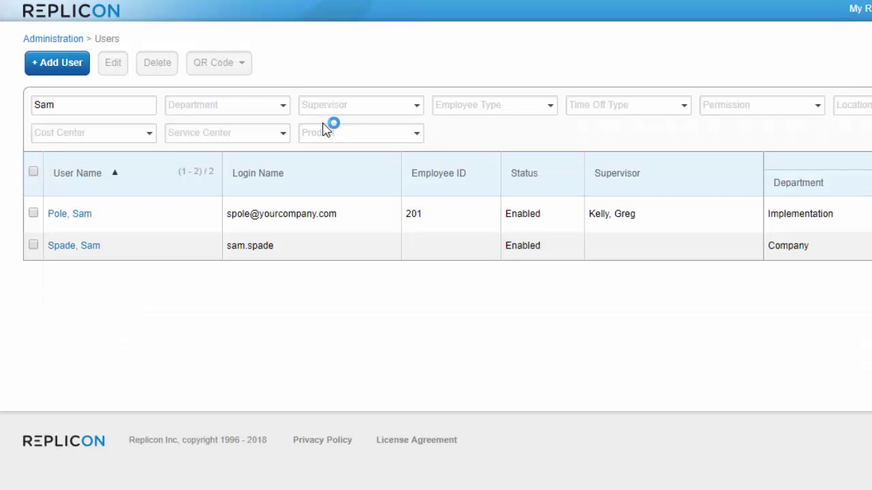
left_click(82, 254)
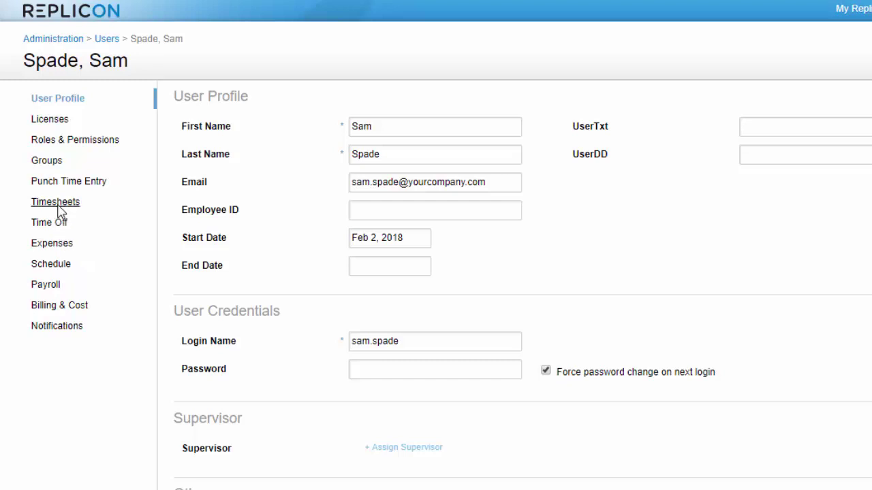
left_click(58, 207)
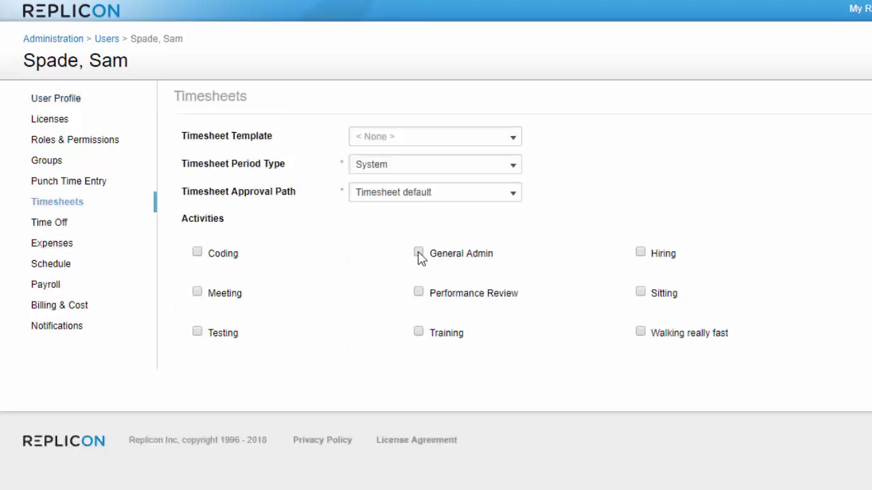
left_click(515, 198)
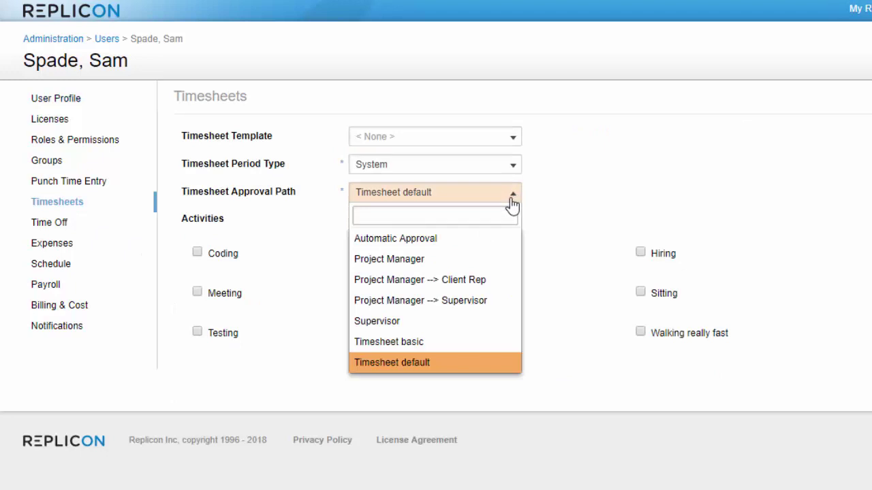
left_click(489, 373)
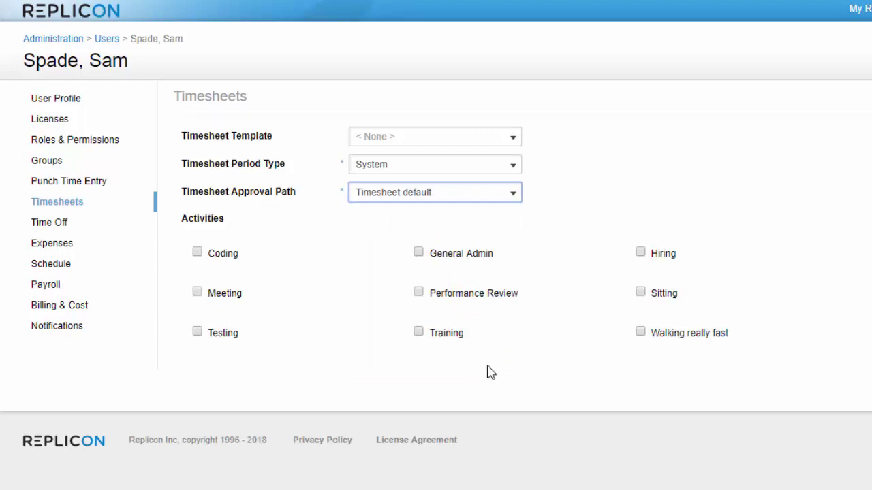
Check the approval paths in the user's time off and expense settings
left_click(62, 226)
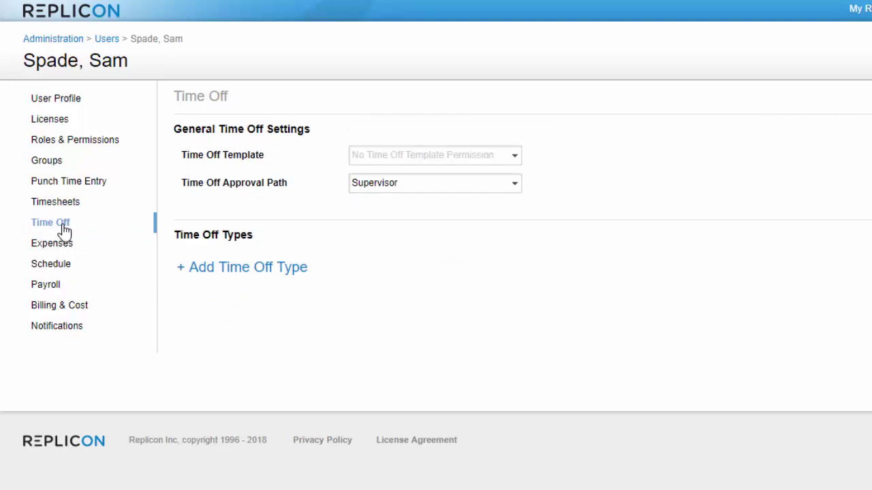
left_click(58, 253)
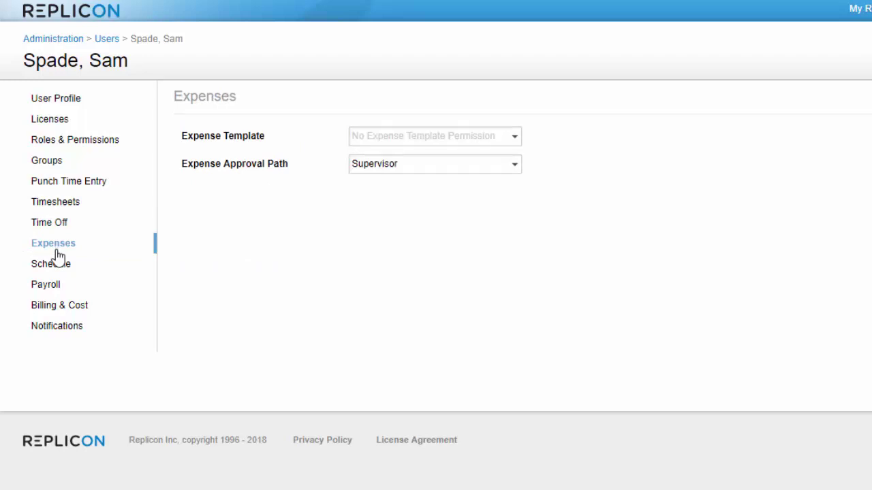
Turn on the user's Timesheet, Expense Sheet and Time Off notifications, save the preferences, and return to the user list
left_click(67, 327)
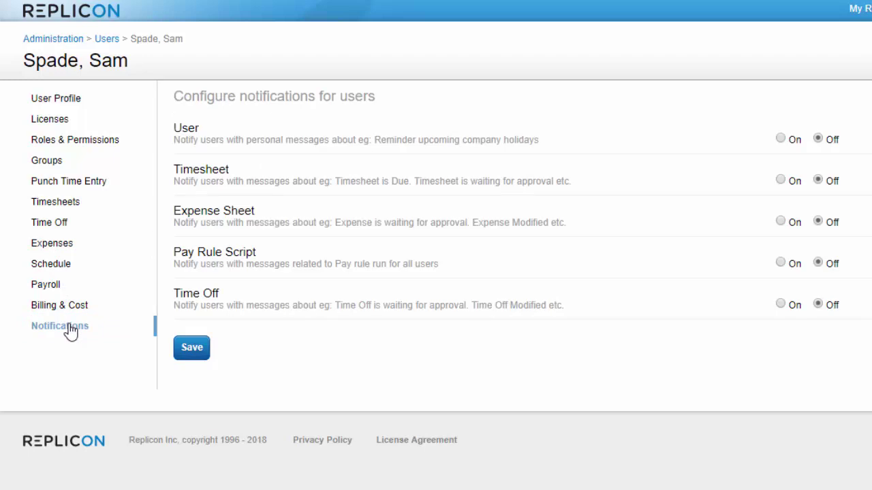
left_click(781, 181)
left_click(781, 222)
left_click(780, 304)
left_click(207, 349)
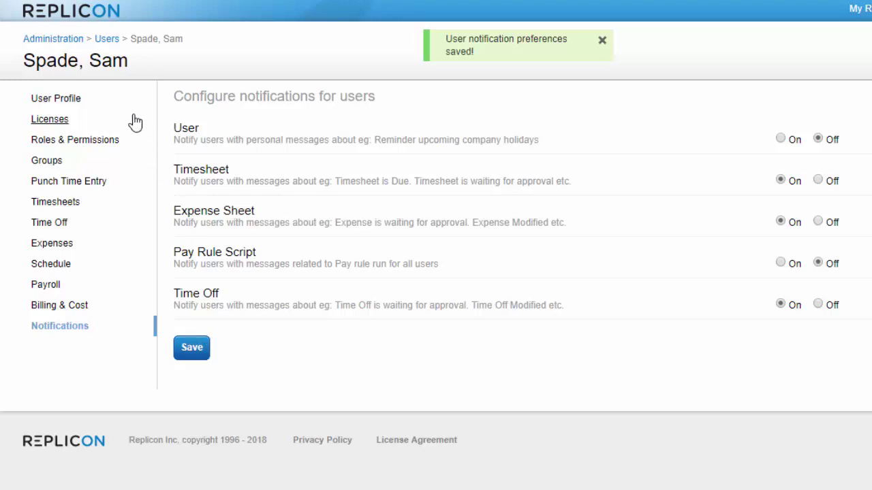
left_click(103, 41)
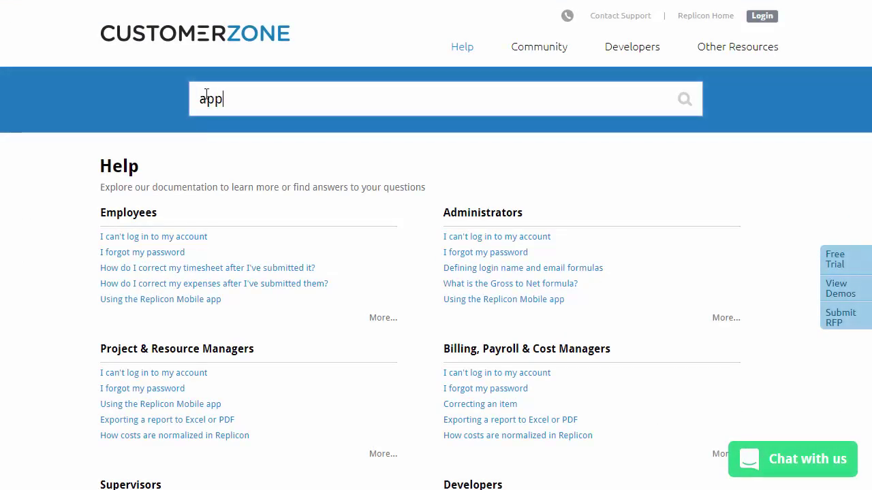
Search the Customer Zone help for "approvals" and open the Contact Support page
type("rovals")
key("Return")
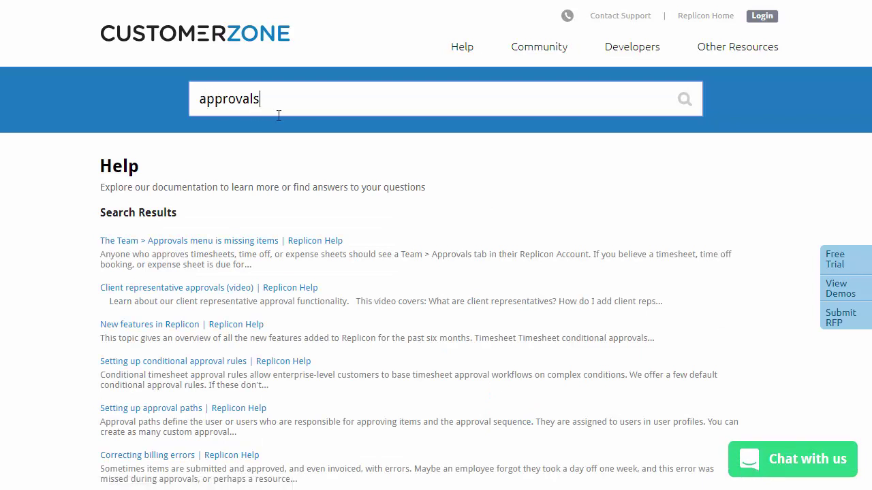
left_click(640, 19)
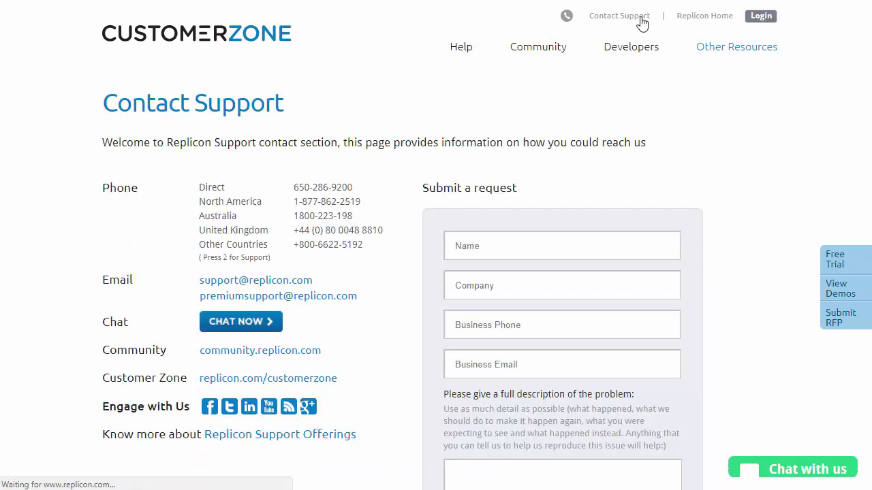